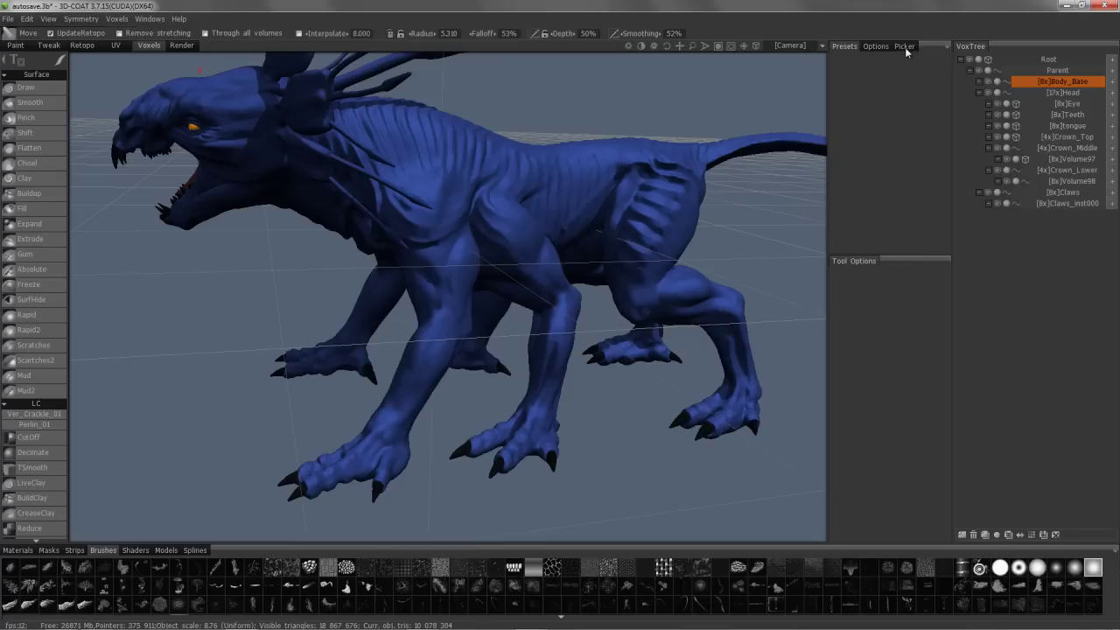
# Show the Picker panel's hue, saturation and lightness colour picker beside the creature sculpt.
pyautogui.click(906, 47)
# Change the picker style from the bar colour picker to Image picker.
pyautogui.click(151, 18)
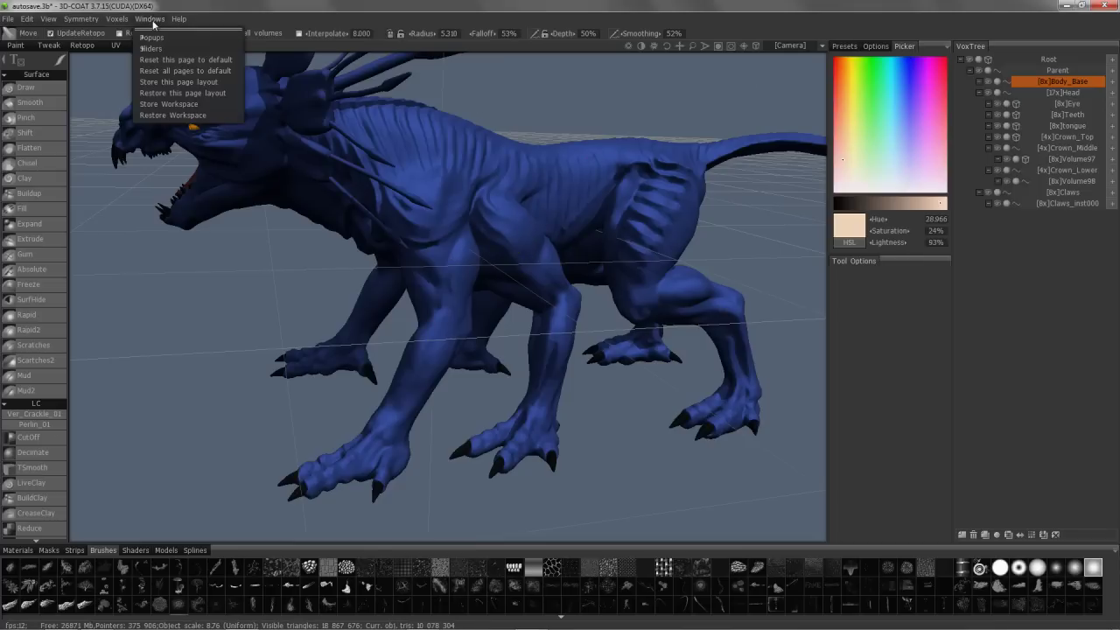
pyautogui.moveTo(154, 39)
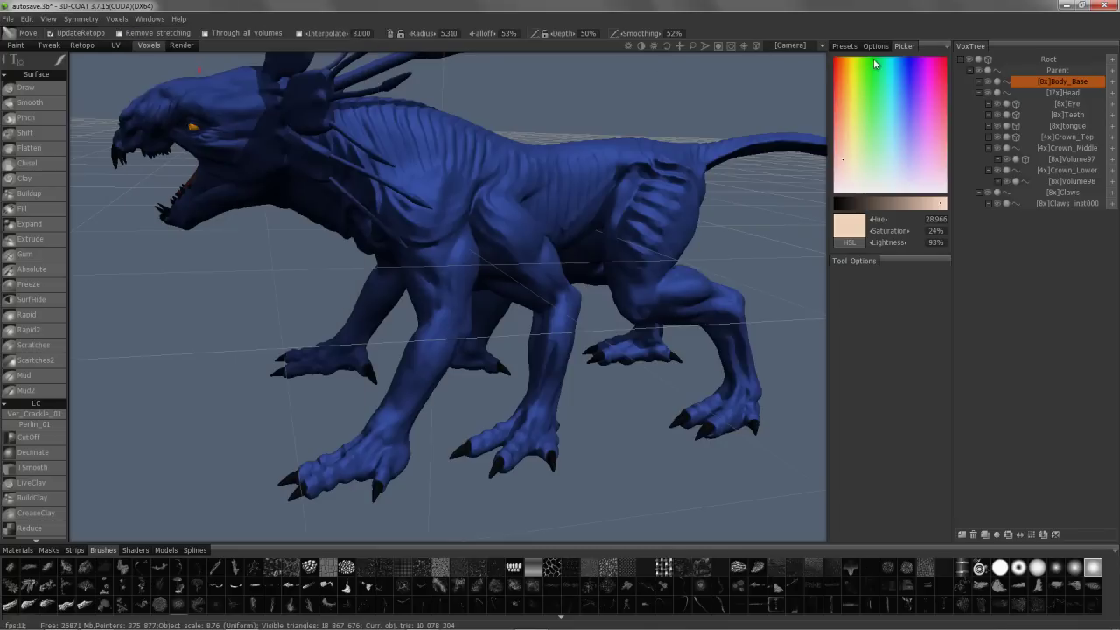
pyautogui.click(946, 48)
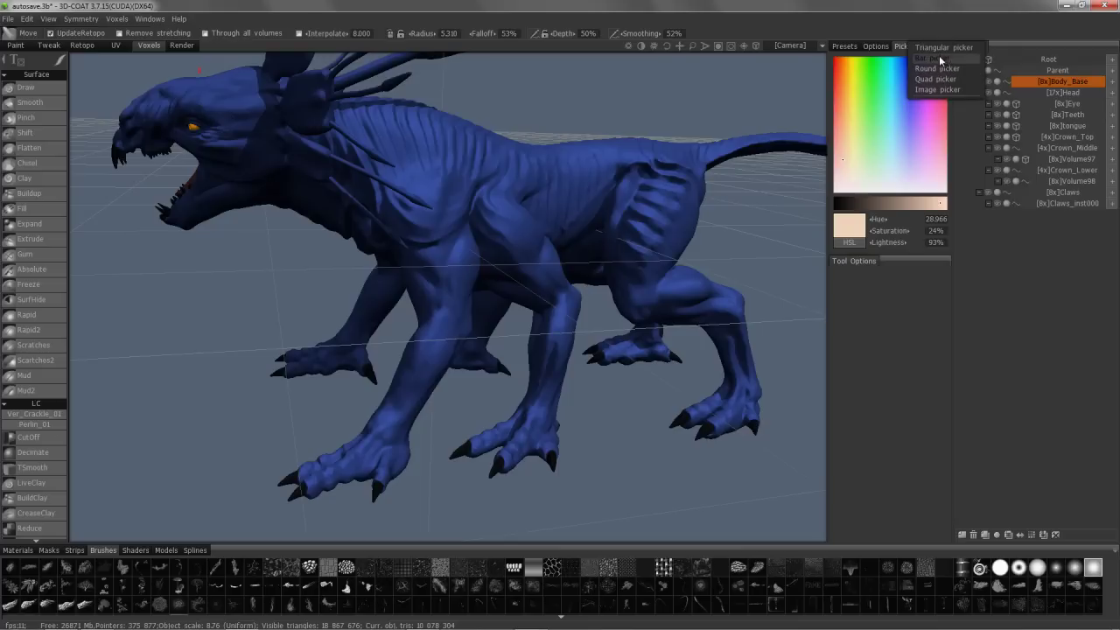
pyautogui.click(933, 57)
pyautogui.click(946, 47)
pyautogui.click(931, 90)
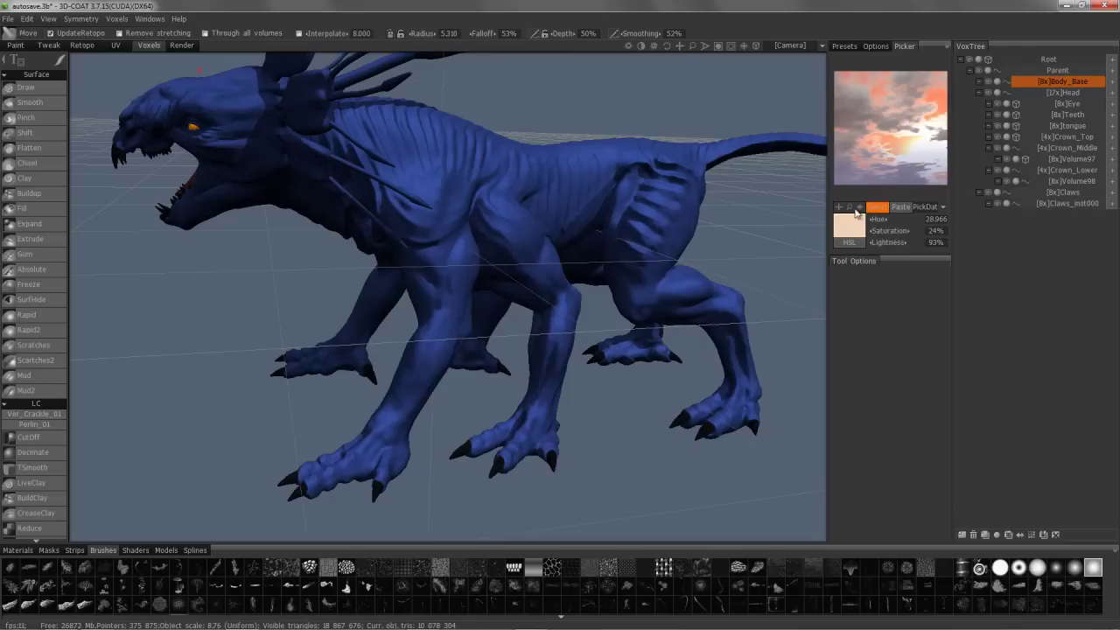
# Widen the picker panel and load a Thanator attack image from Thanator/Ref_Images.
pyautogui.moveTo(828, 186); pyautogui.dragTo(984, 190)
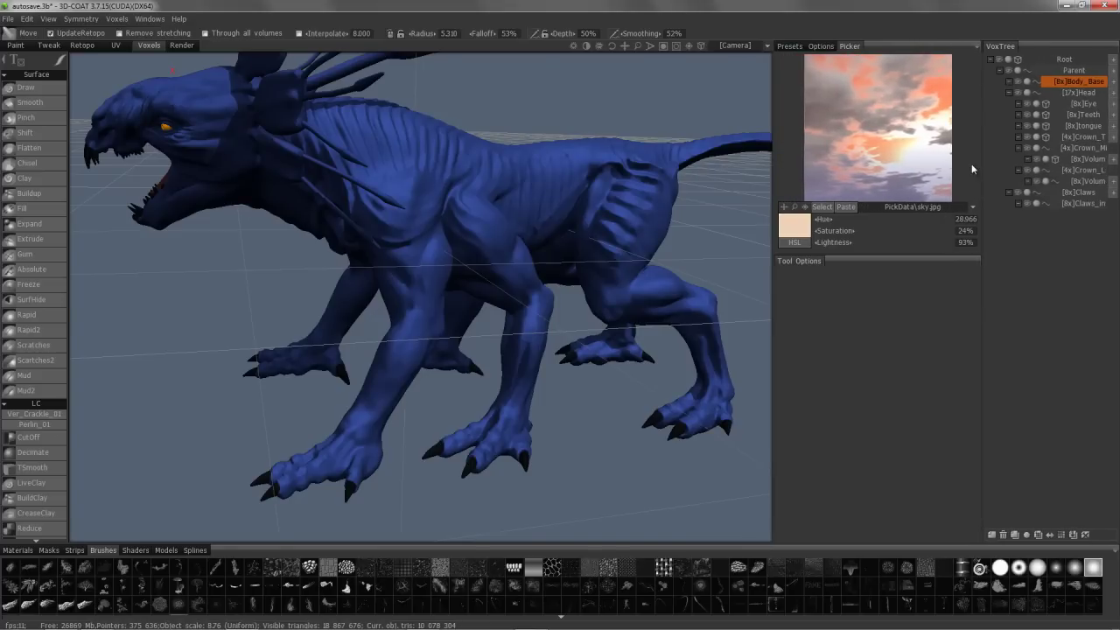
pyautogui.click(823, 210)
pyautogui.doubleClick(302, 140)
pyautogui.doubleClick(302, 140)
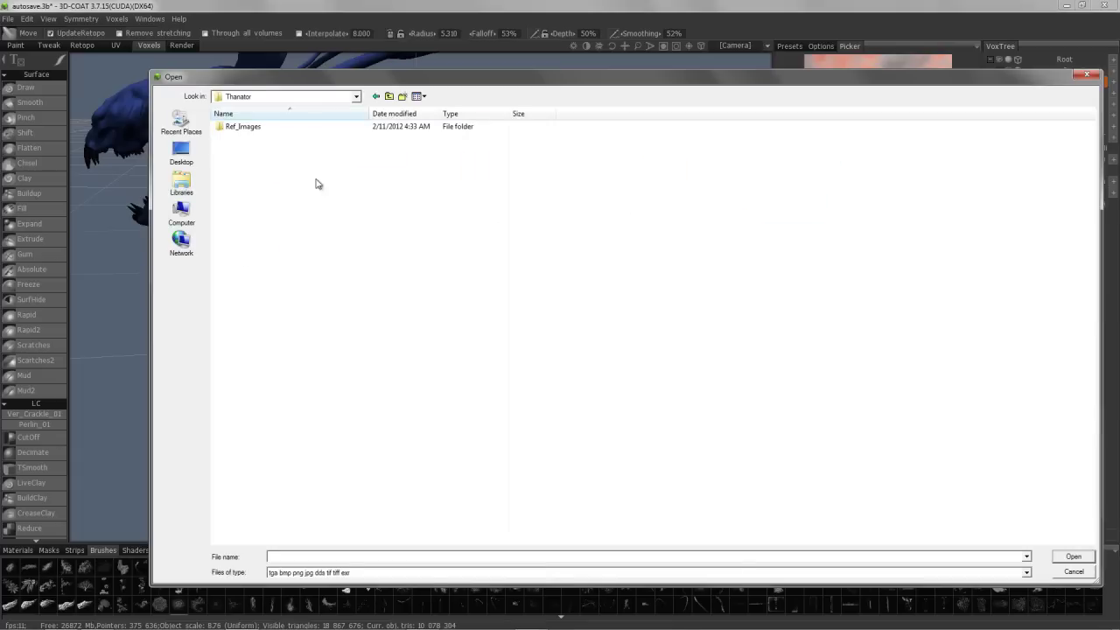
pyautogui.doubleClick(241, 129)
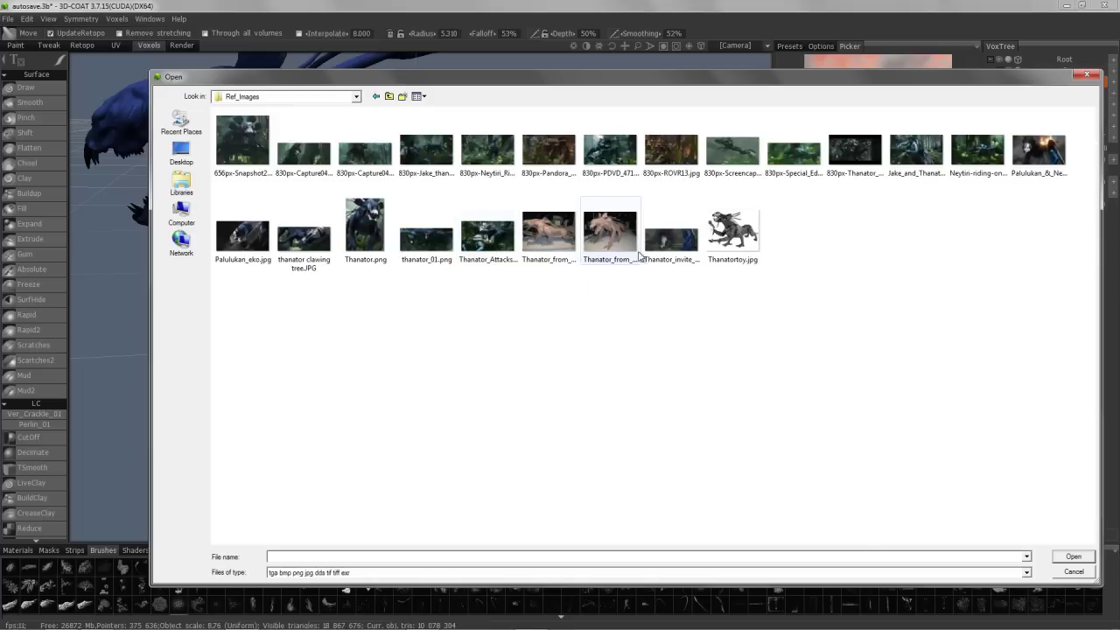
pyautogui.doubleClick(482, 238)
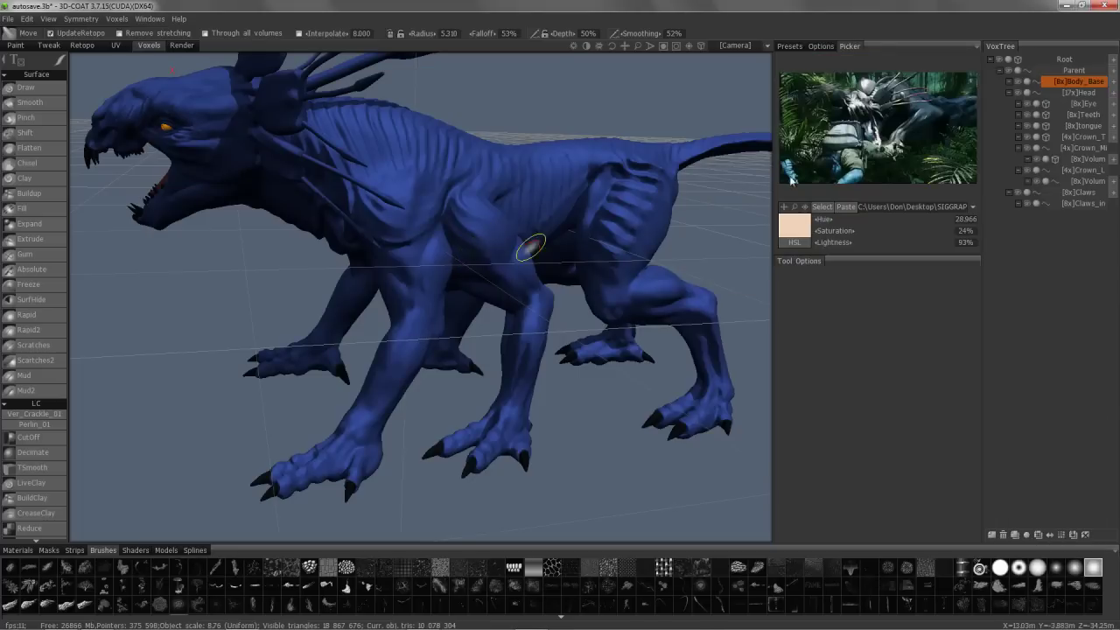
# Try the thanator clawing tree, 830px-ROVR13.jpg, another jungle shot and Jake and Thanator images.
pyautogui.click(822, 209)
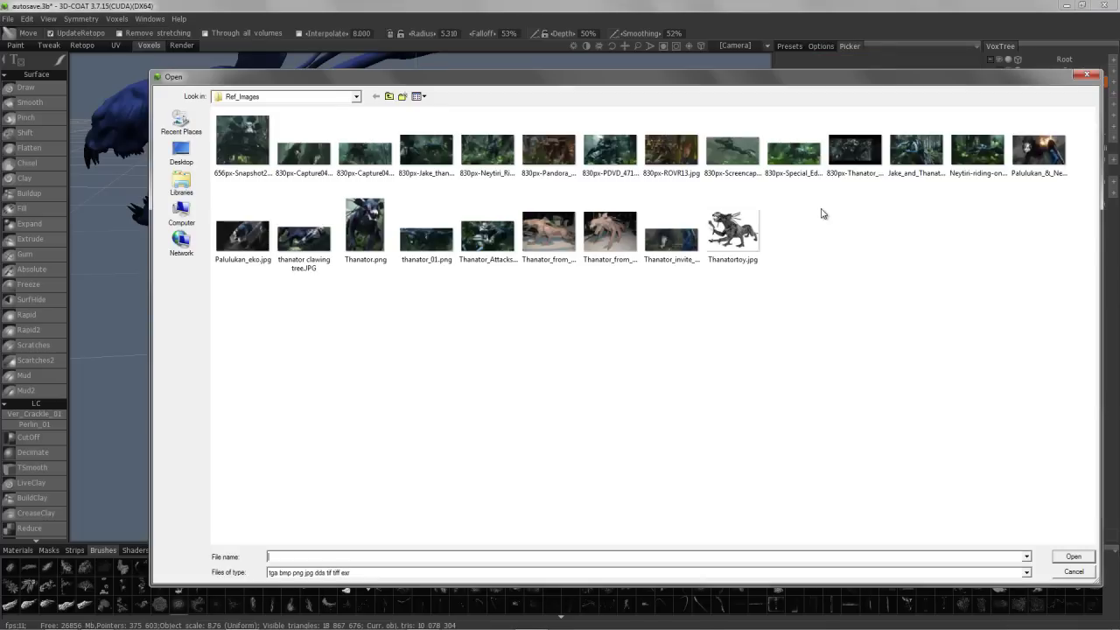
pyautogui.doubleClick(304, 238)
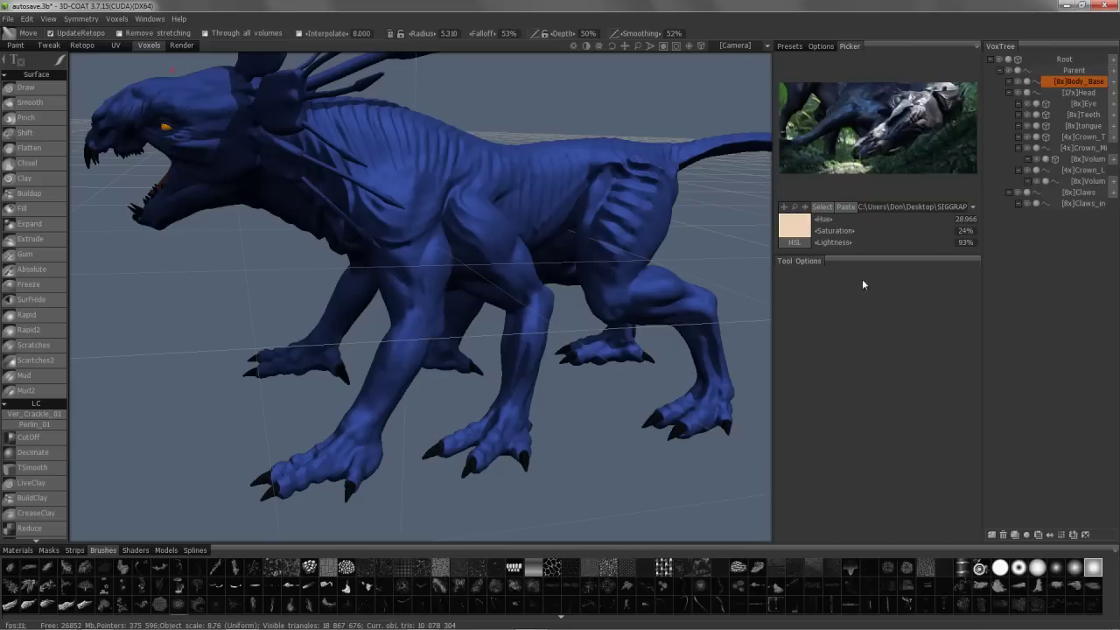
pyautogui.click(822, 209)
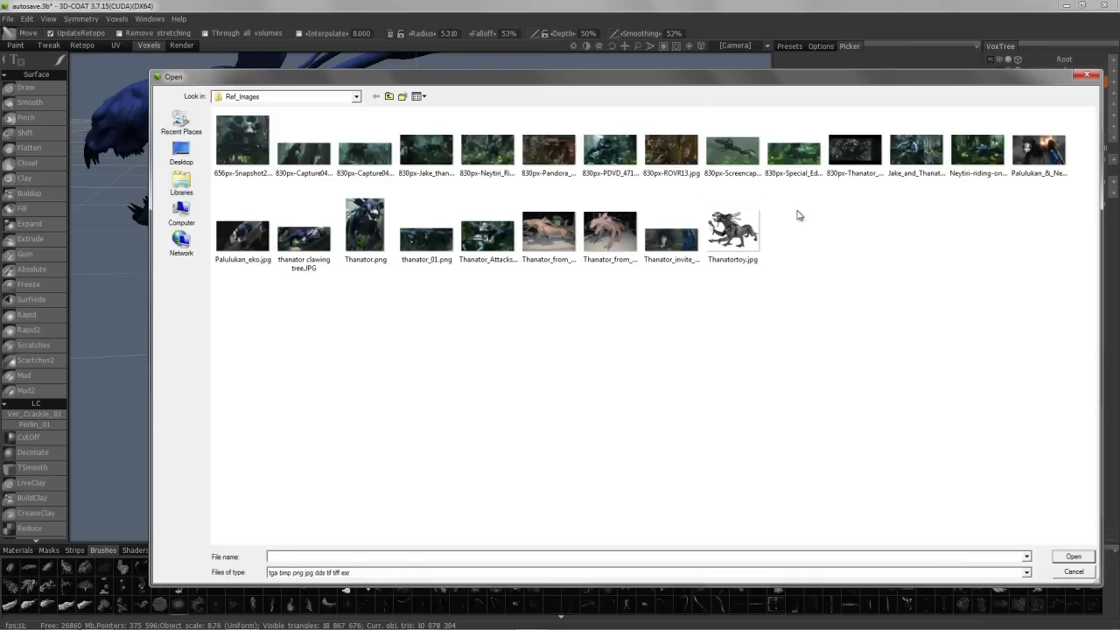
pyautogui.doubleClick(671, 150)
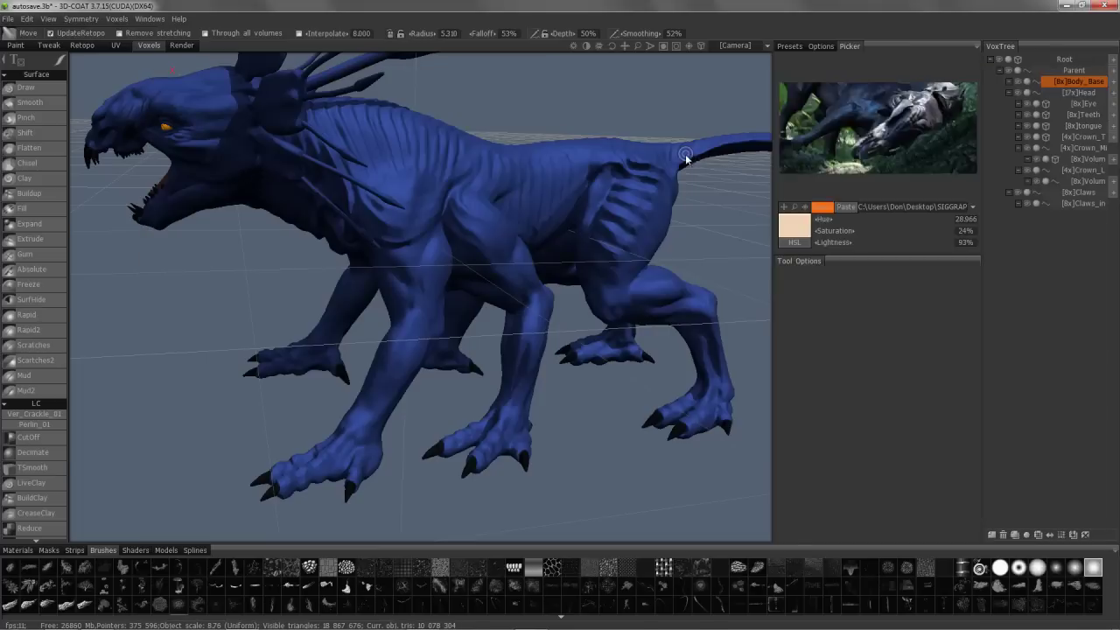
pyautogui.click(818, 208)
pyautogui.doubleClick(613, 156)
pyautogui.click(821, 210)
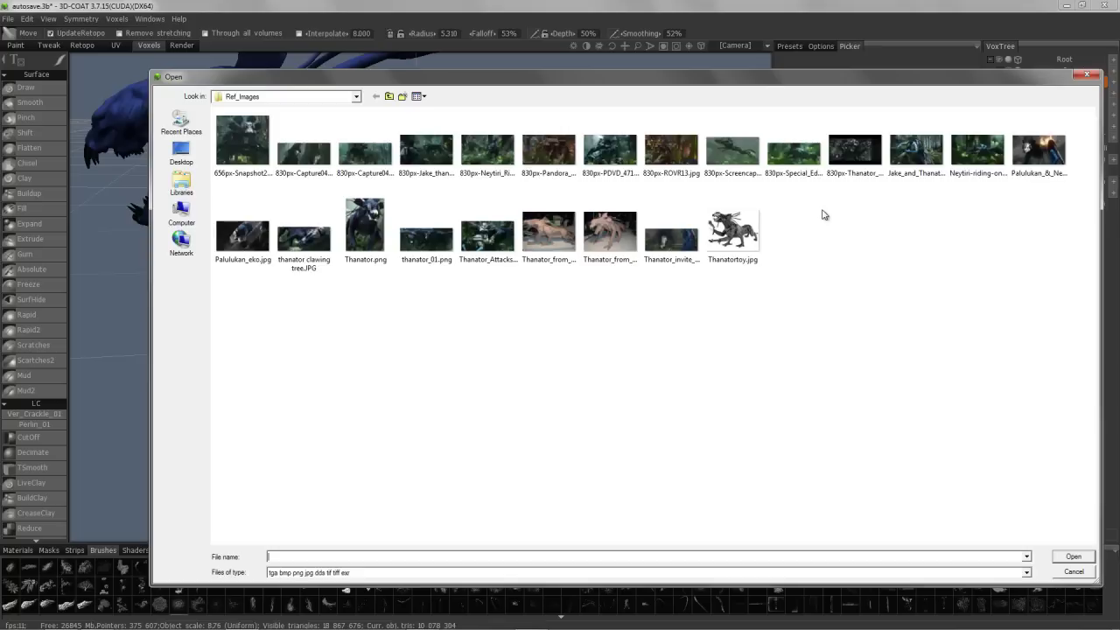
pyautogui.doubleClick(913, 152)
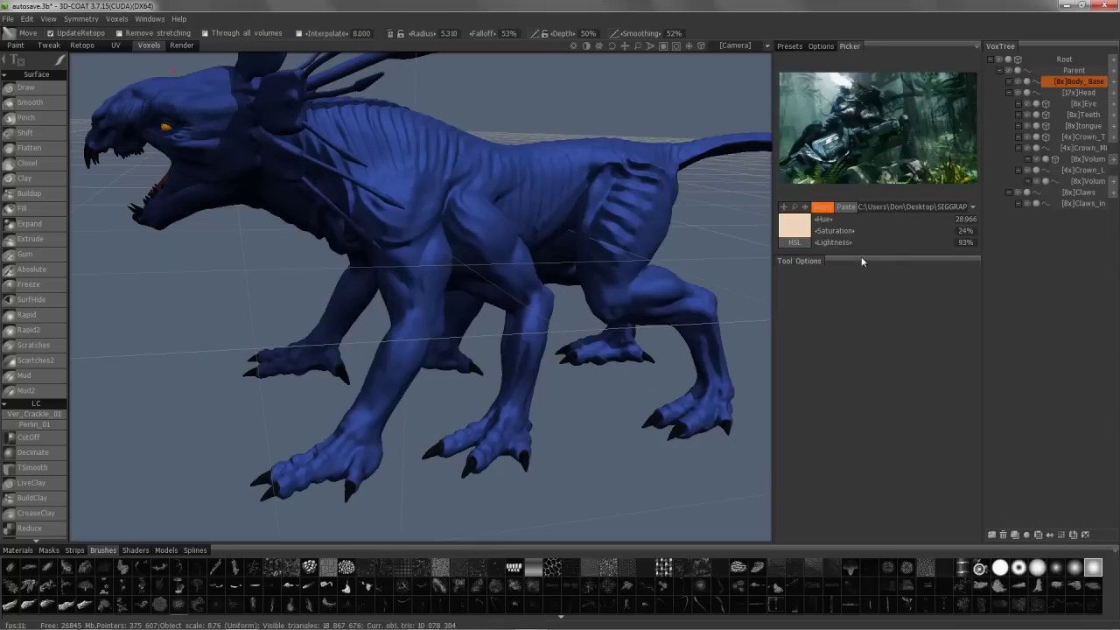
# Load the Neytiri riding image and then another reference picture into the picker.
pyautogui.click(798, 207)
pyautogui.click(826, 209)
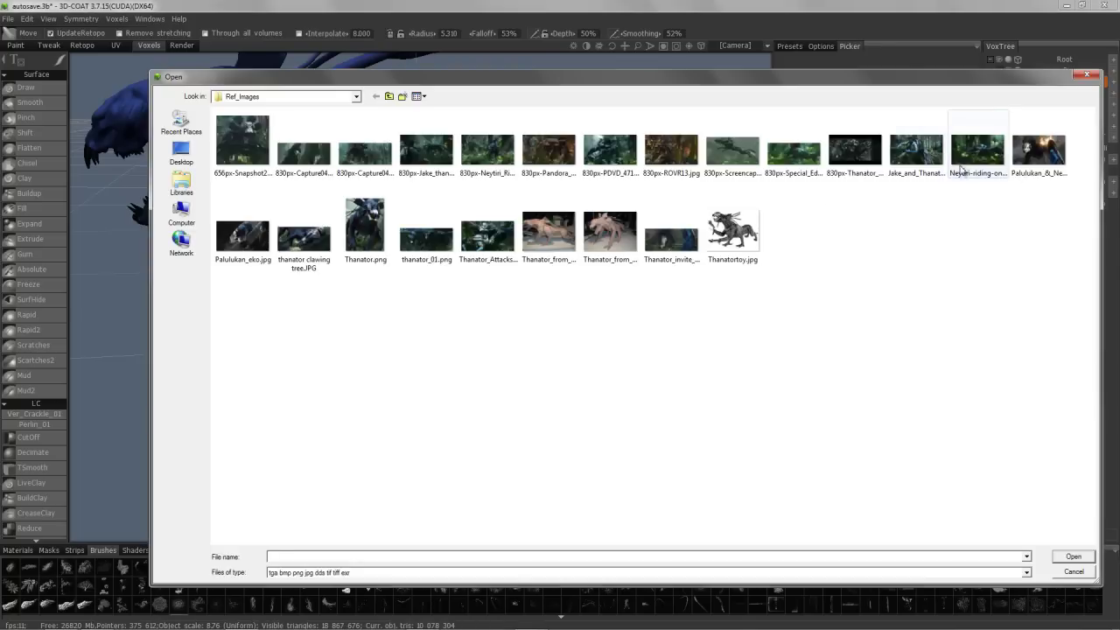
pyautogui.doubleClick(915, 151)
pyautogui.click(823, 207)
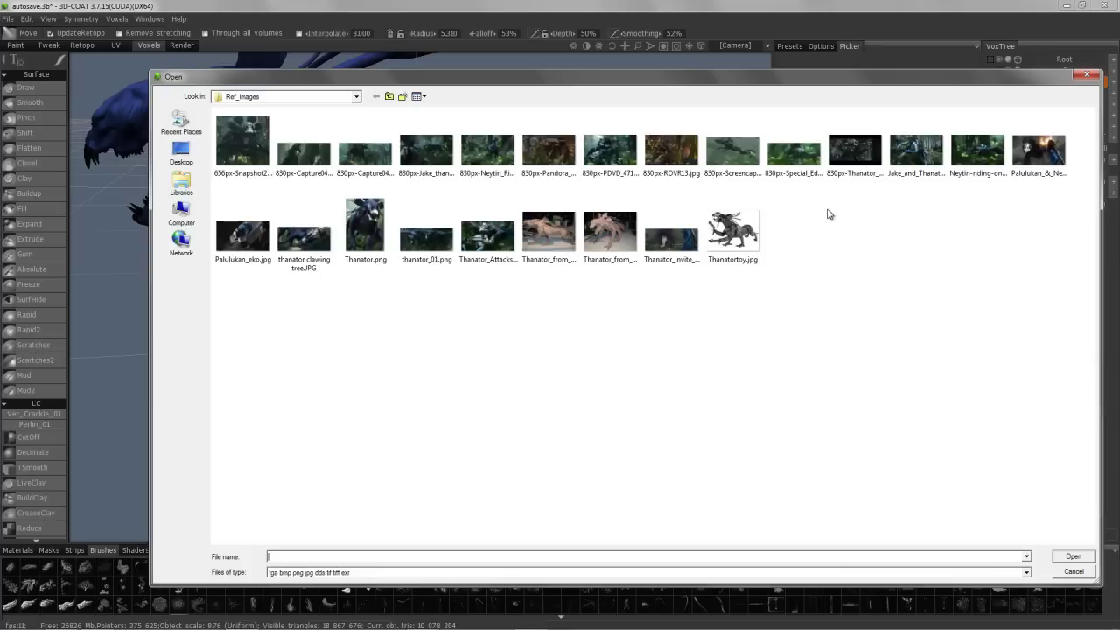
pyautogui.doubleClick(1040, 140)
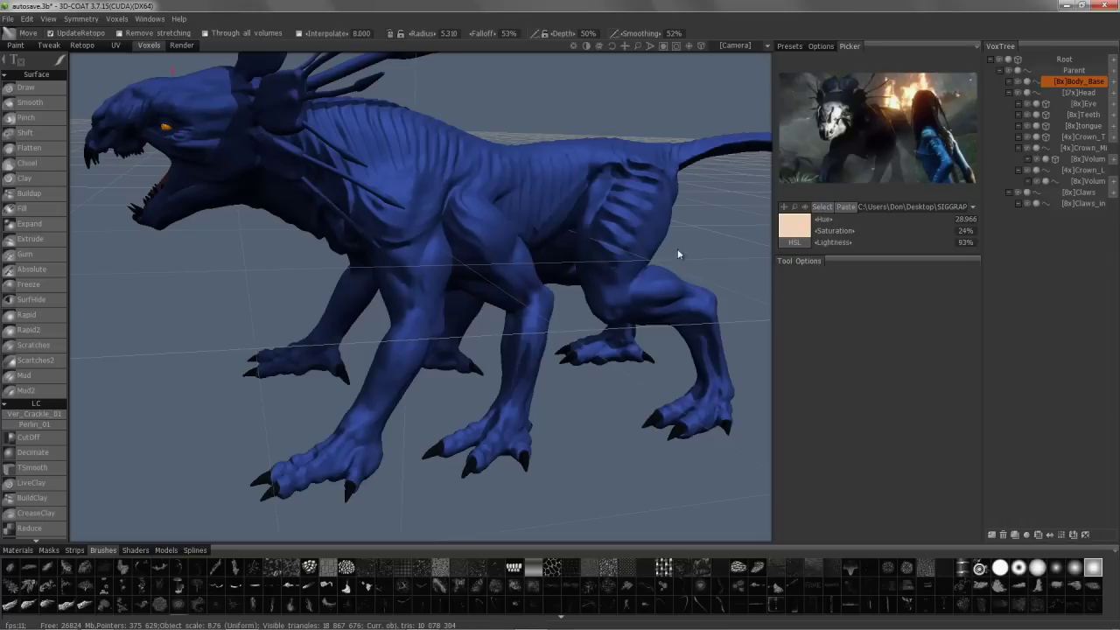
# Load a snapshot image, then settle on Palulukan_eko.jpg as the reference.
pyautogui.click(824, 208)
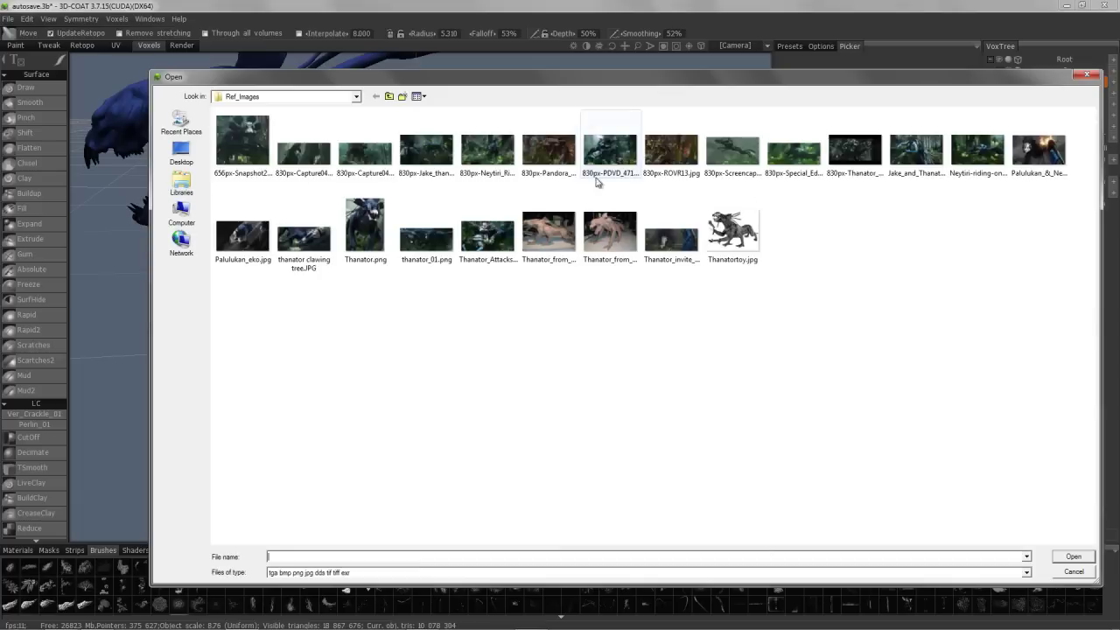
pyautogui.doubleClick(246, 156)
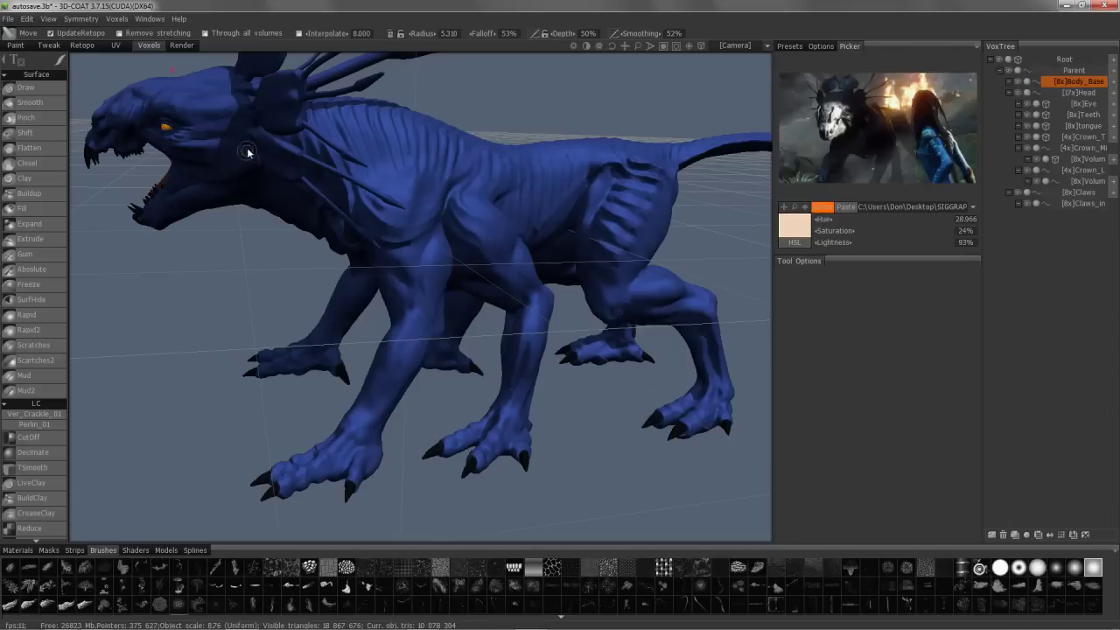
pyautogui.click(822, 208)
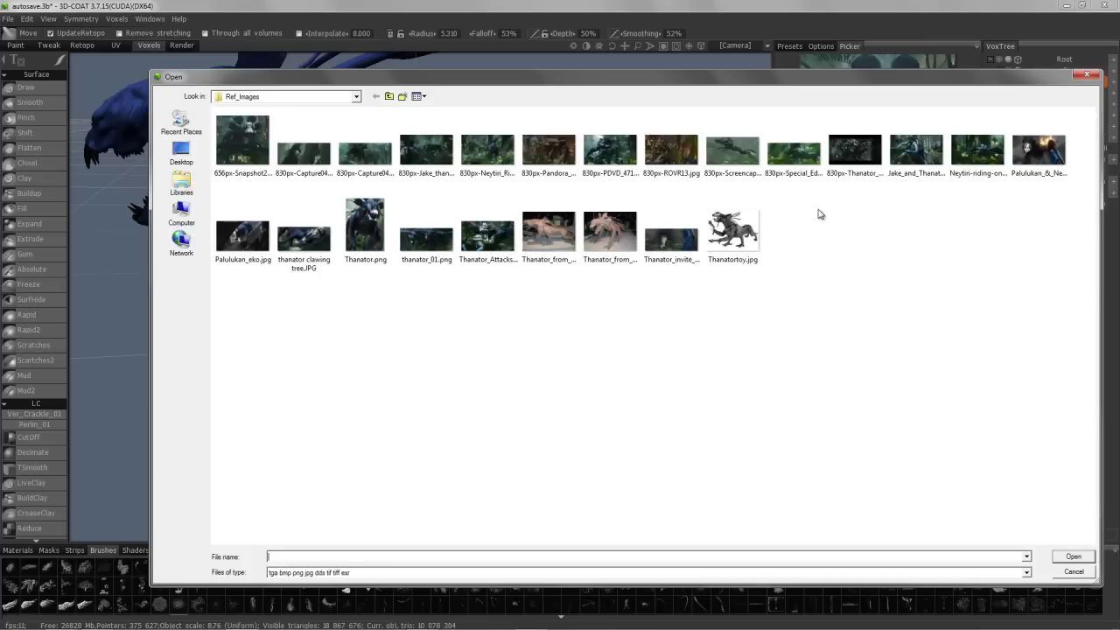
pyautogui.doubleClick(243, 236)
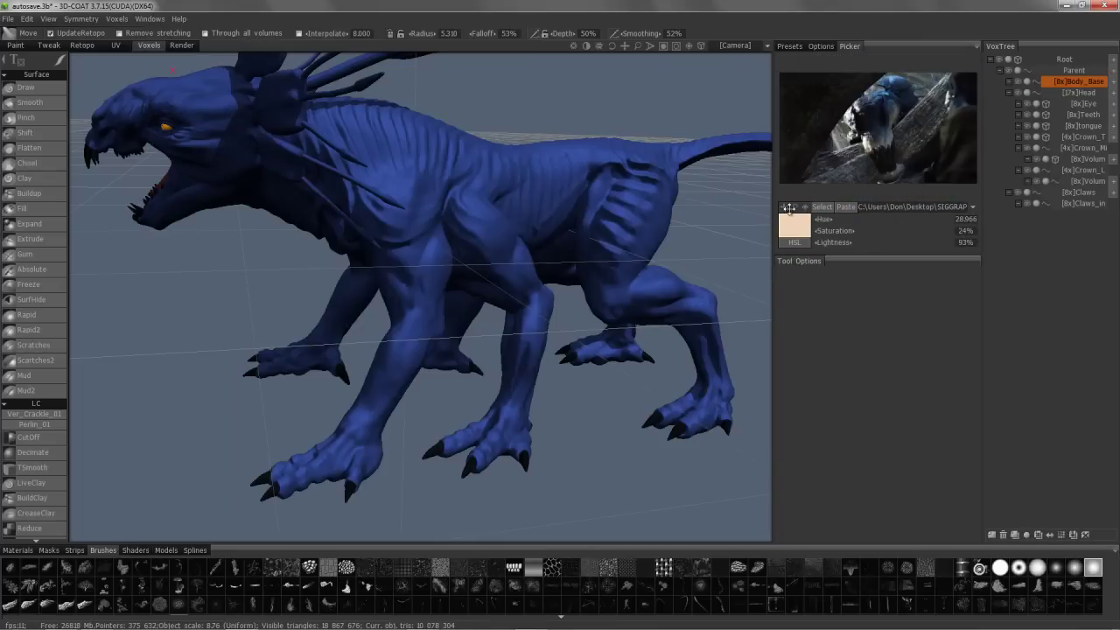
# Use Palulukan_&_Neytiri.jpg from recent images, select the Draw brush, then switch to Palulukan_eko.jpg.
pyautogui.click(882, 206)
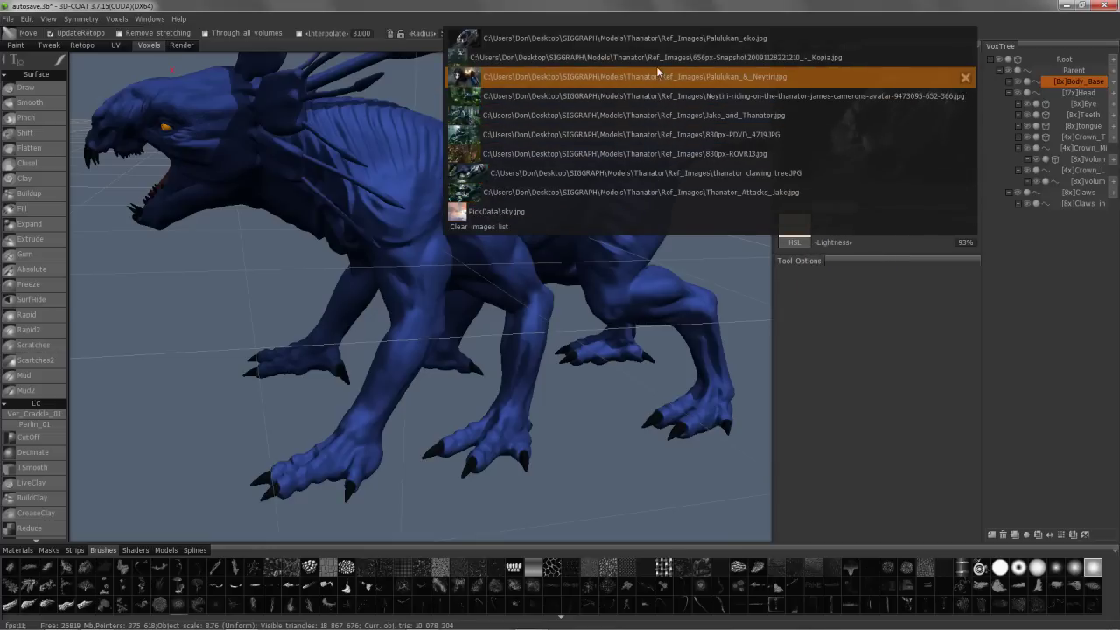
pyautogui.moveTo(458, 60)
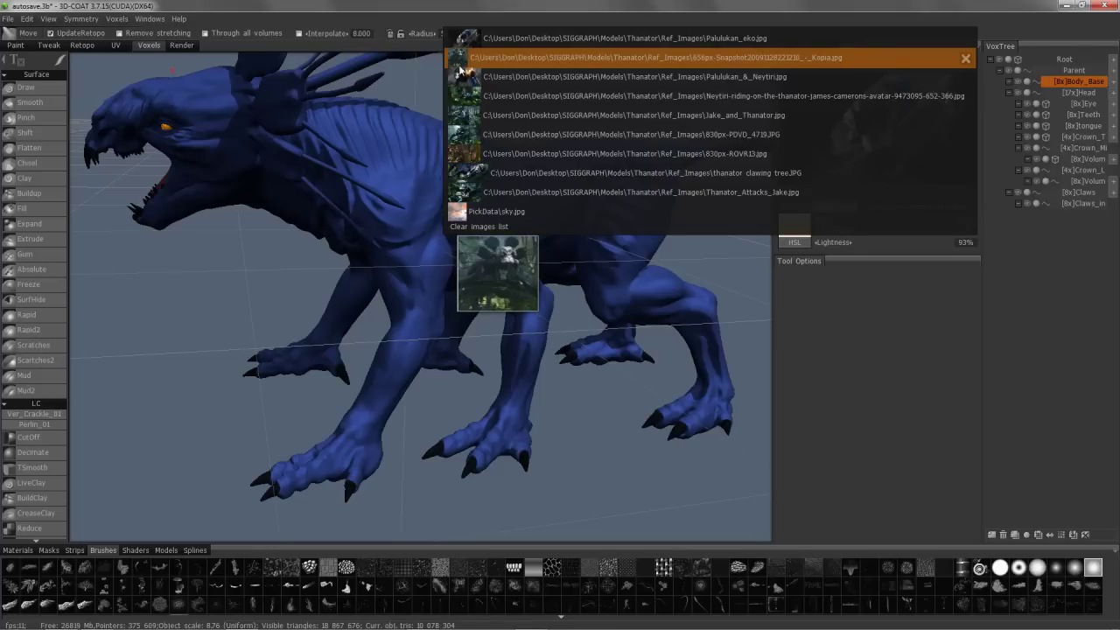
pyautogui.click(464, 79)
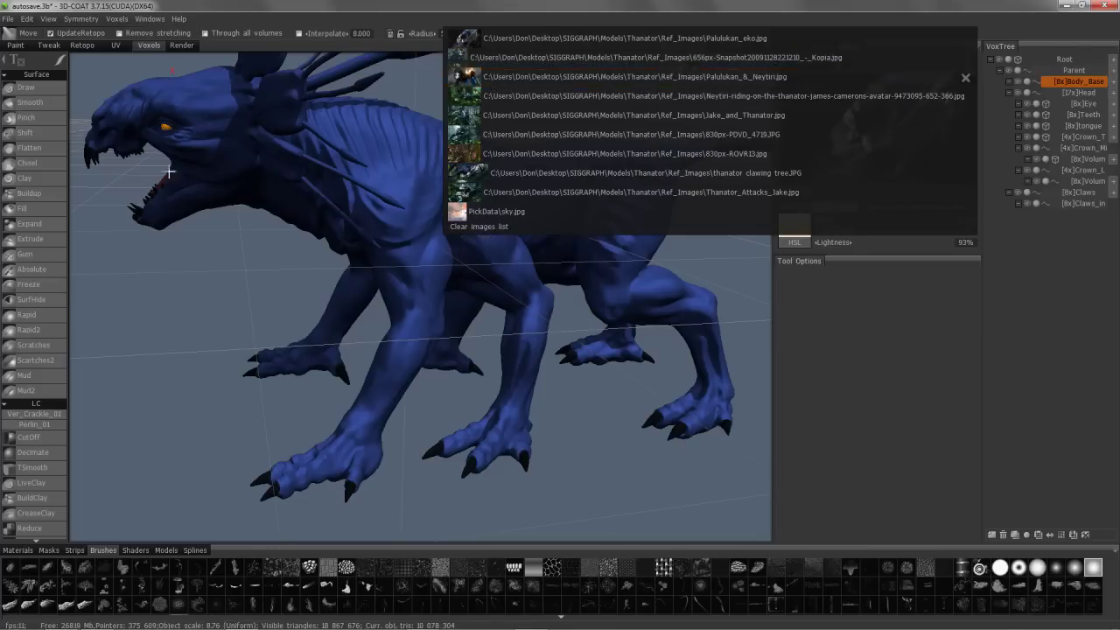
pyautogui.click(26, 89)
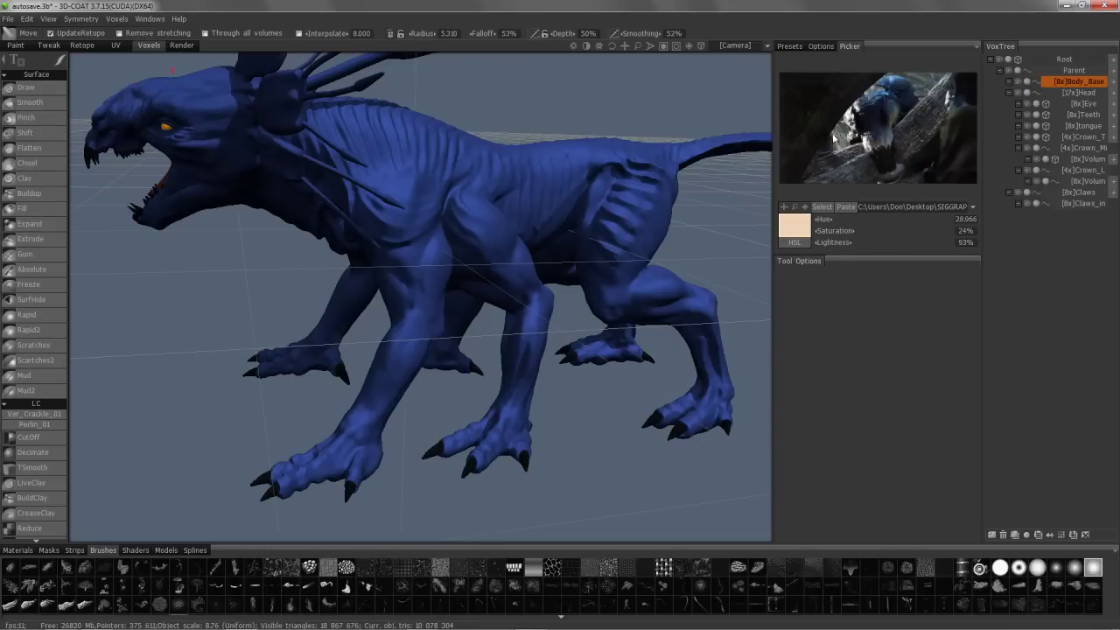
pyautogui.click(888, 210)
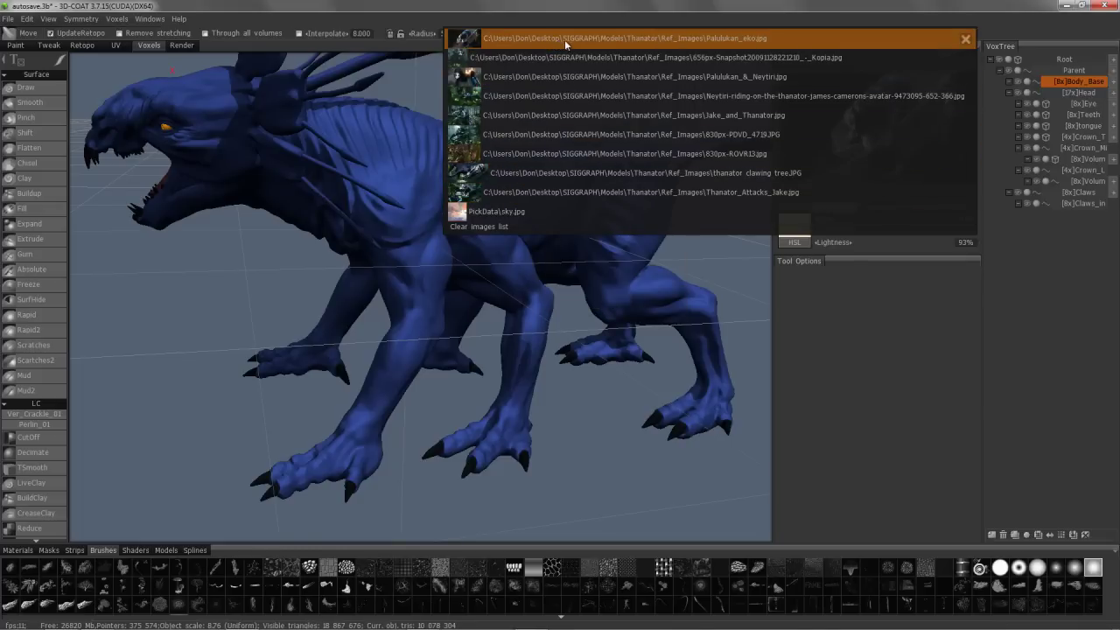
pyautogui.click(966, 40)
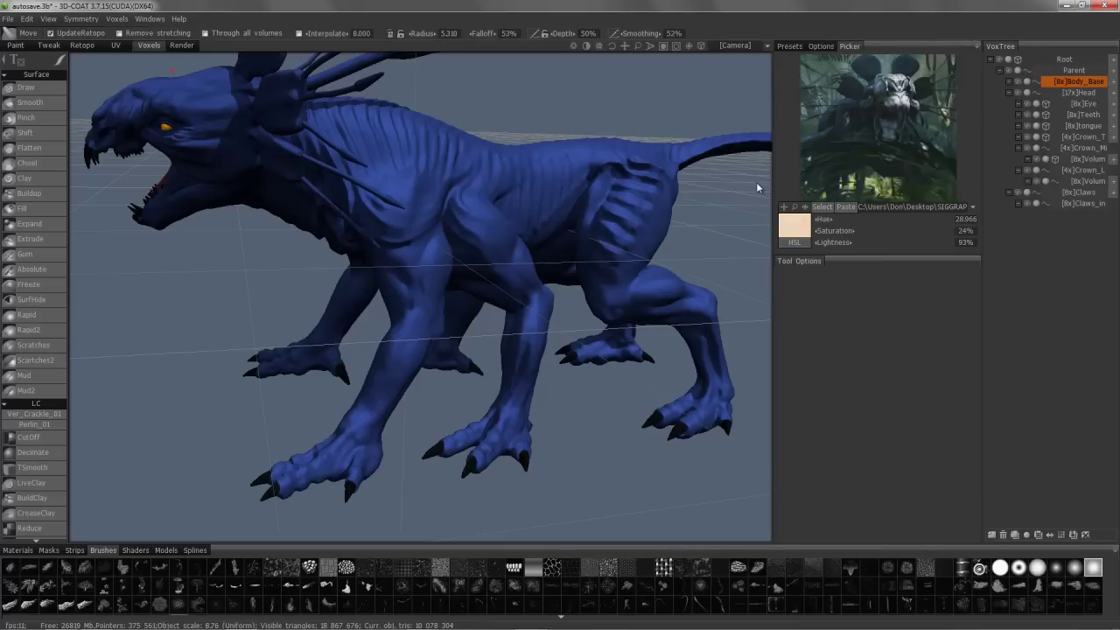
# Zoom and pan the reference, then undock and widen the picker into a tall column beside the viewport.
pyautogui.moveTo(794, 209); pyautogui.dragTo(800, 202)
pyautogui.moveTo(840, 120); pyautogui.dragTo(836, 166)
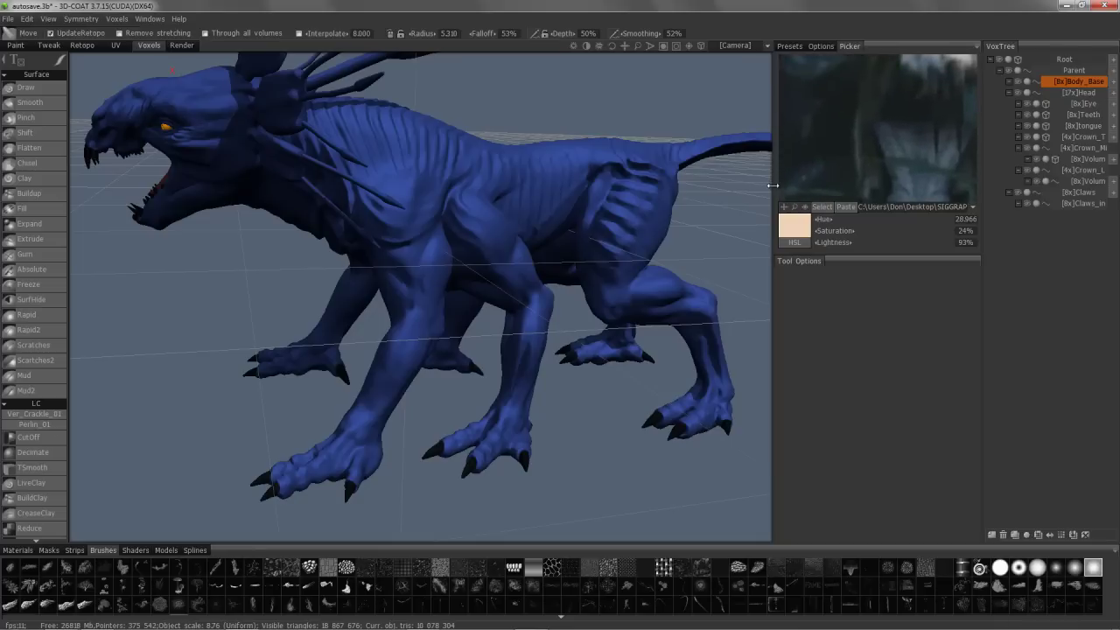
pyautogui.moveTo(772, 187); pyautogui.dragTo(747, 175)
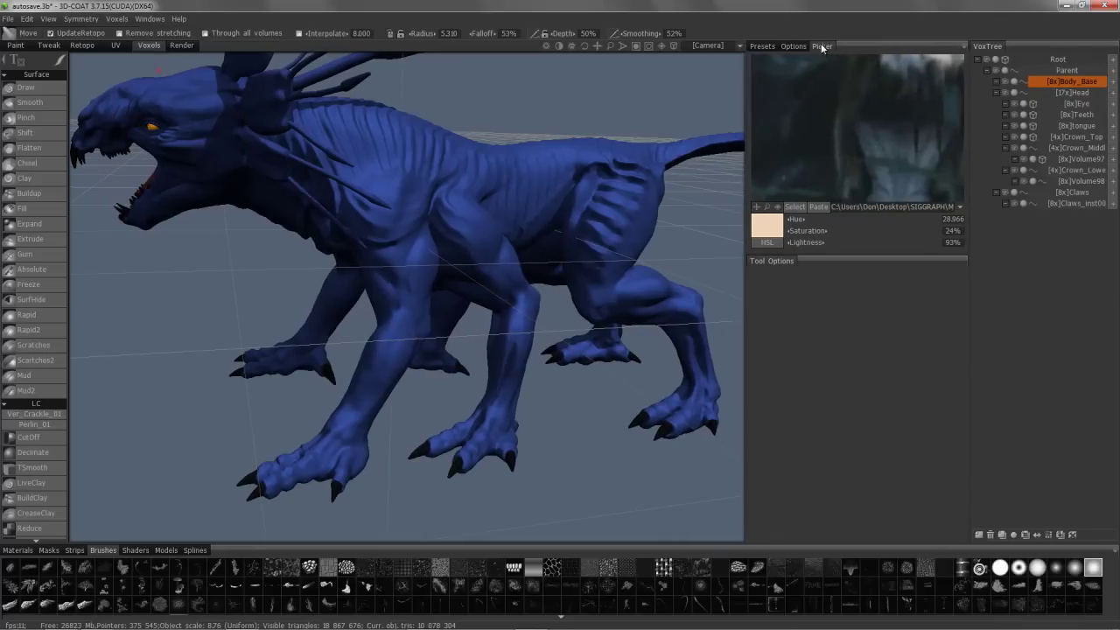
pyautogui.moveTo(825, 49); pyautogui.dragTo(753, 413)
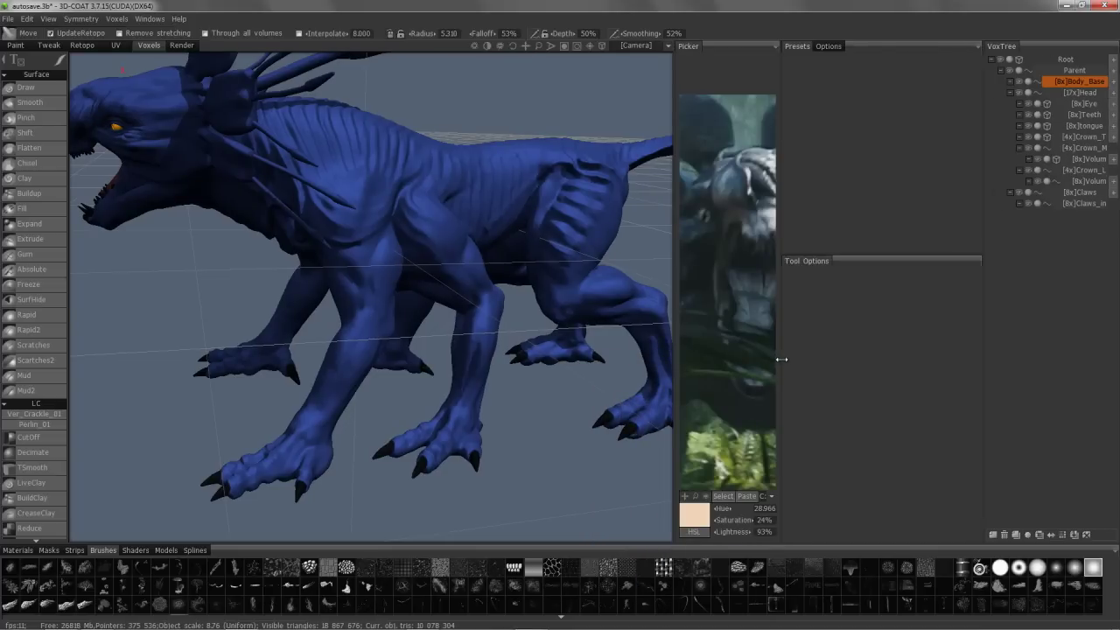
pyautogui.moveTo(777, 358); pyautogui.dragTo(903, 371)
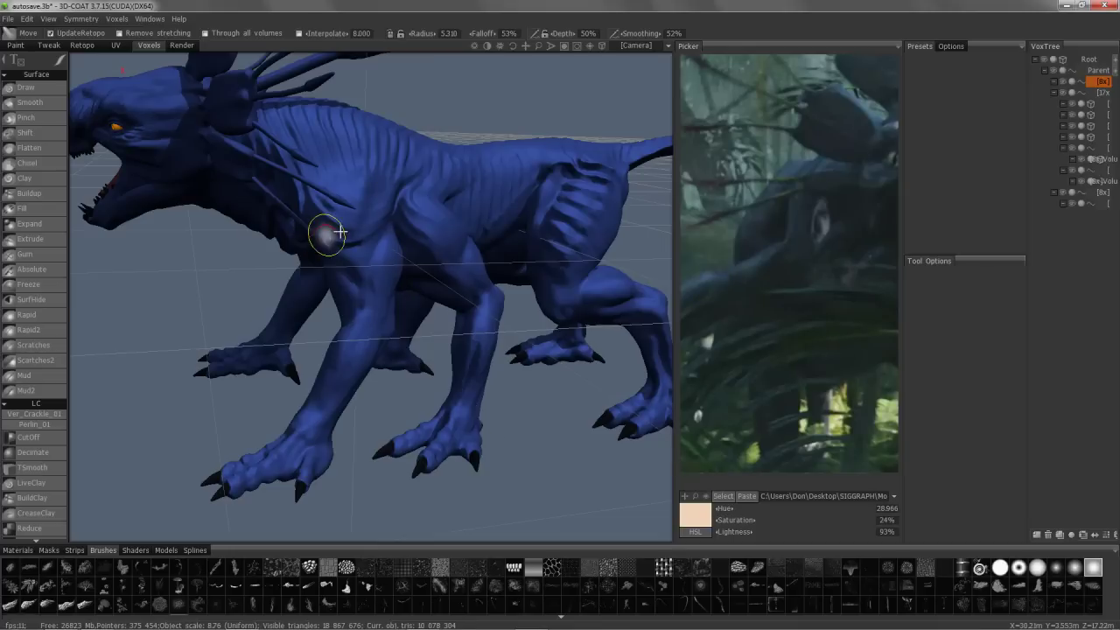
pyautogui.moveTo(341, 225)
pyautogui.mouseDown(button='middle')
pyautogui.moveTo(315, 300)
pyautogui.moveTo(190, 210)
pyautogui.mouseUp(button='middle')
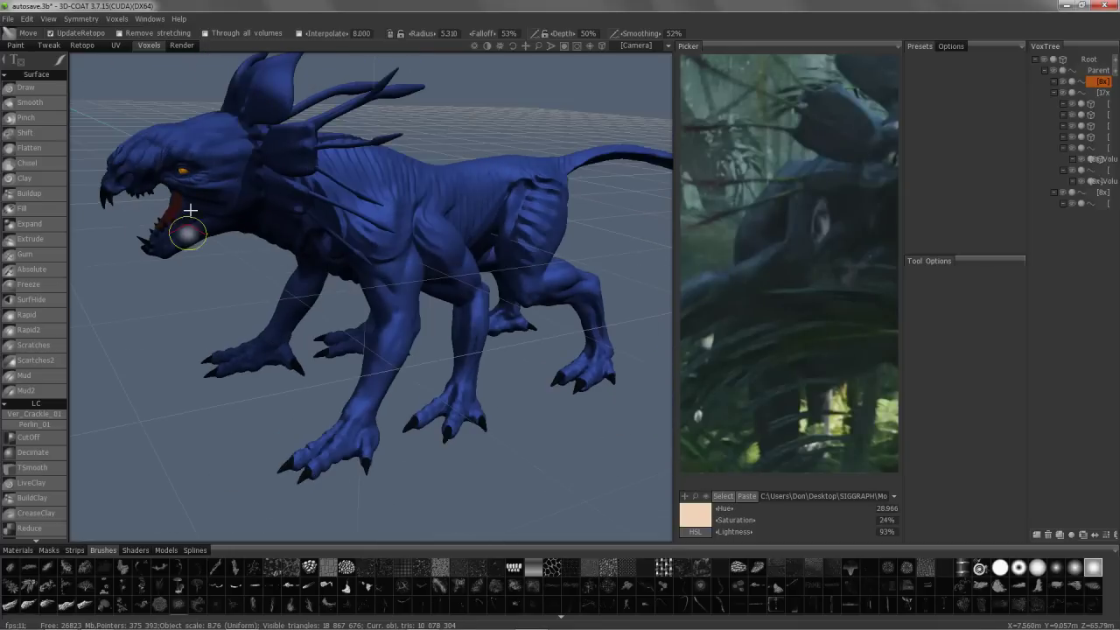